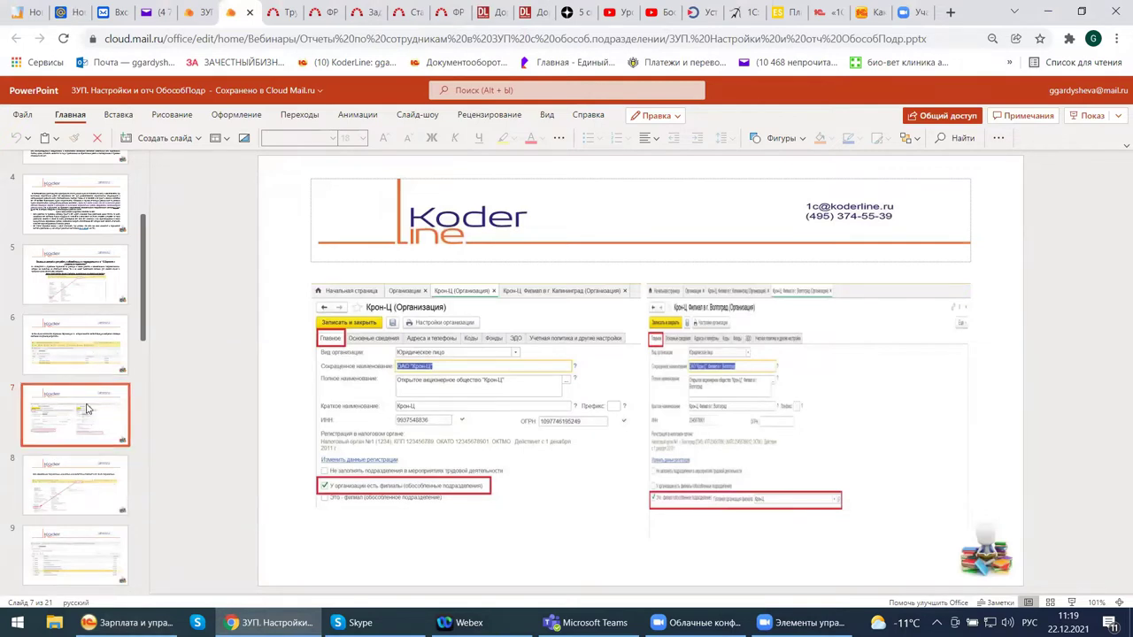
Switch from presentation slide 8 to 1С:Предприятие and close the Организации list and both open organization cards
click(82, 491)
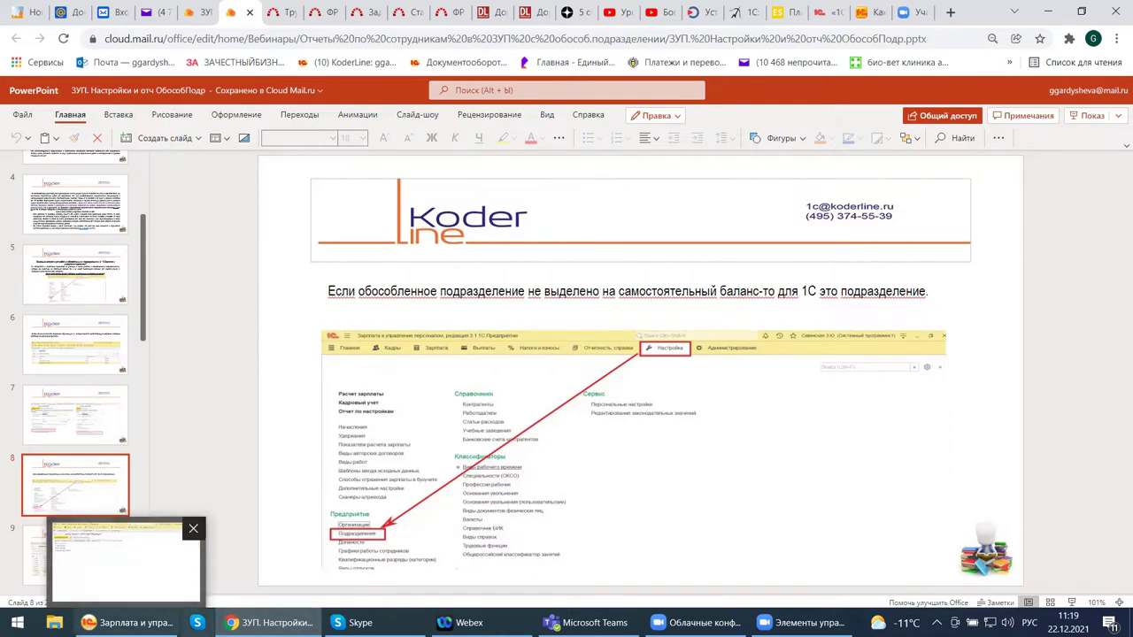
click(133, 623)
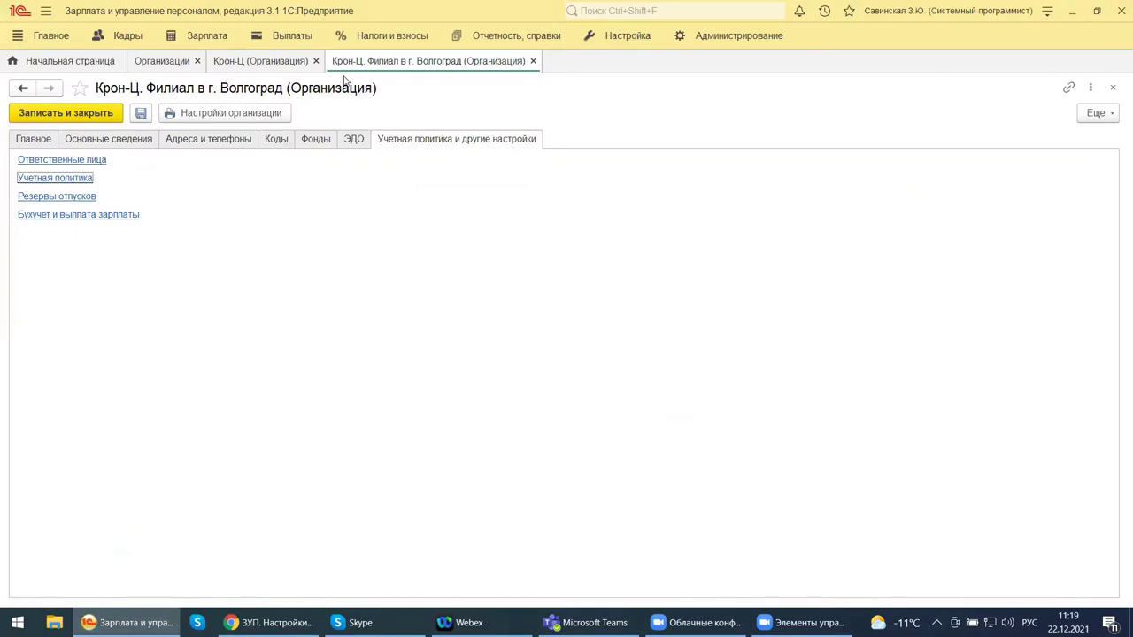
click(315, 60)
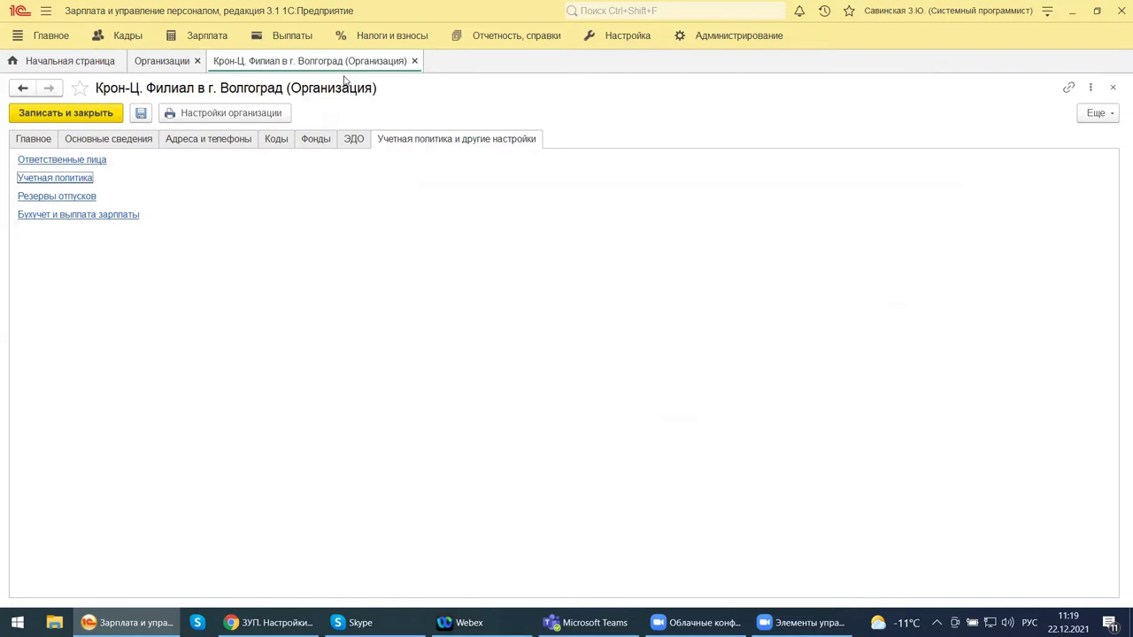
click(196, 60)
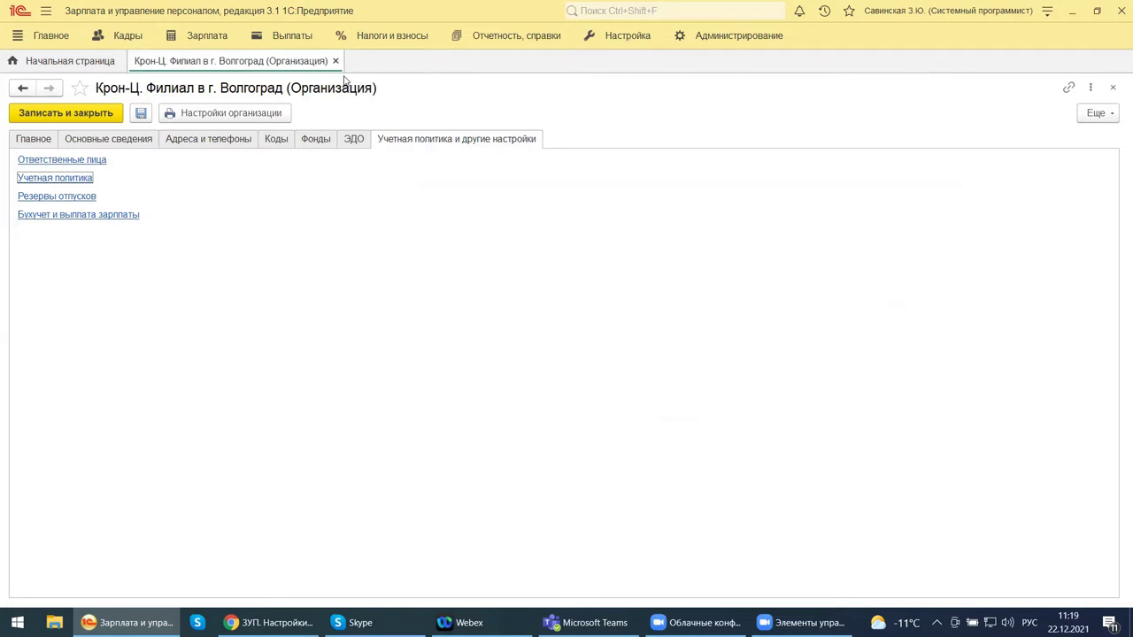
click(336, 61)
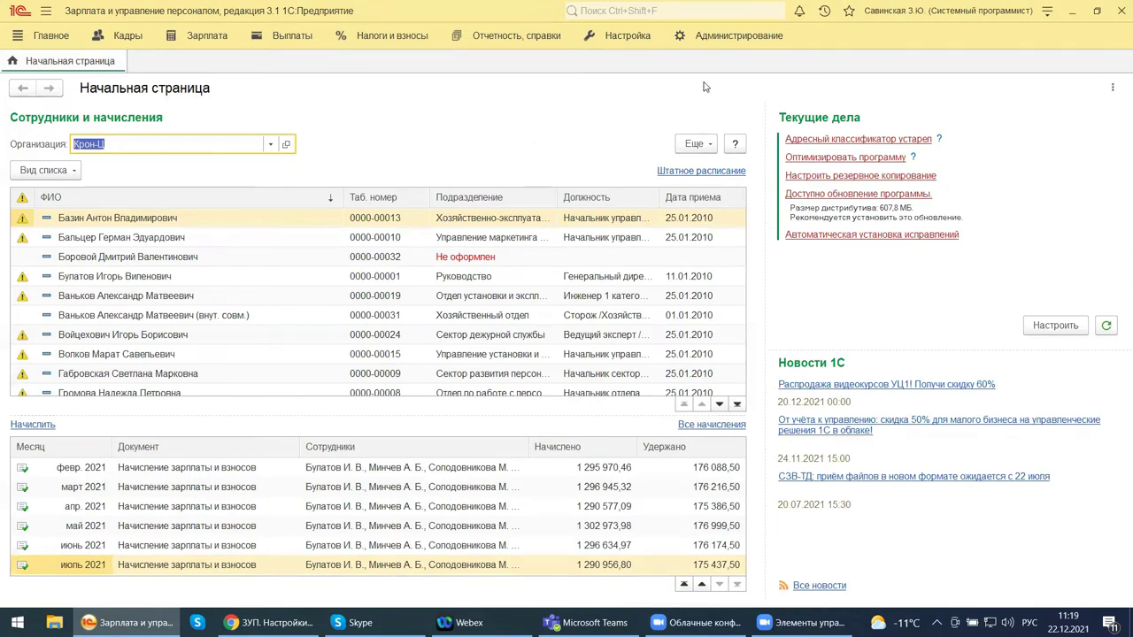
Open the card of the department Хозяйственно-эксплуатационное управление from the Подразделения list and read the hint on its formation date
click(628, 35)
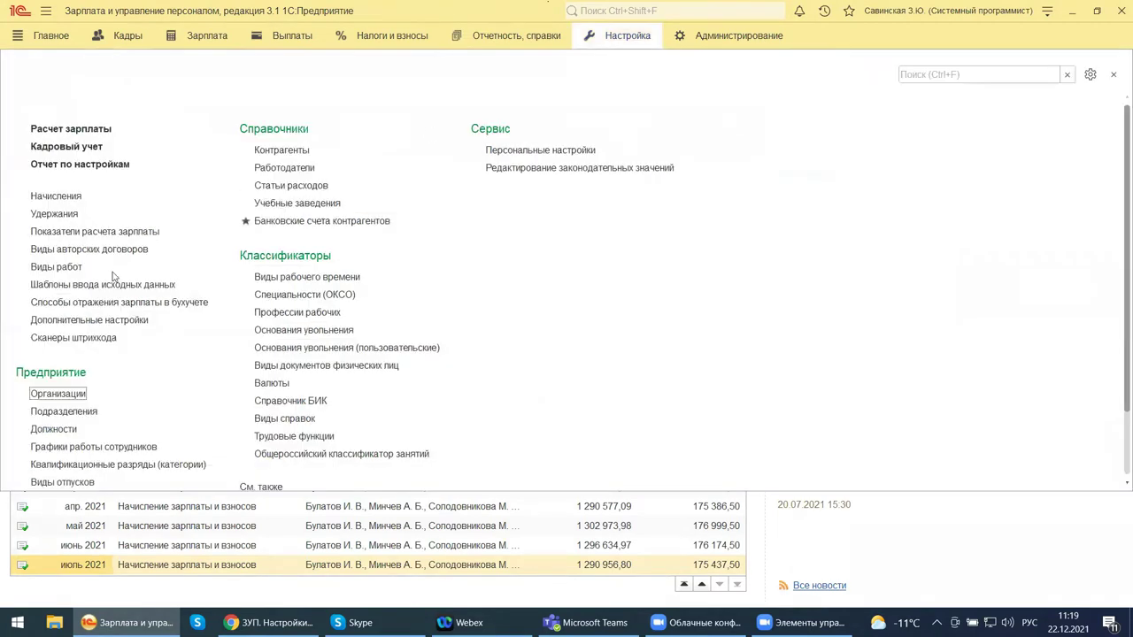
click(70, 412)
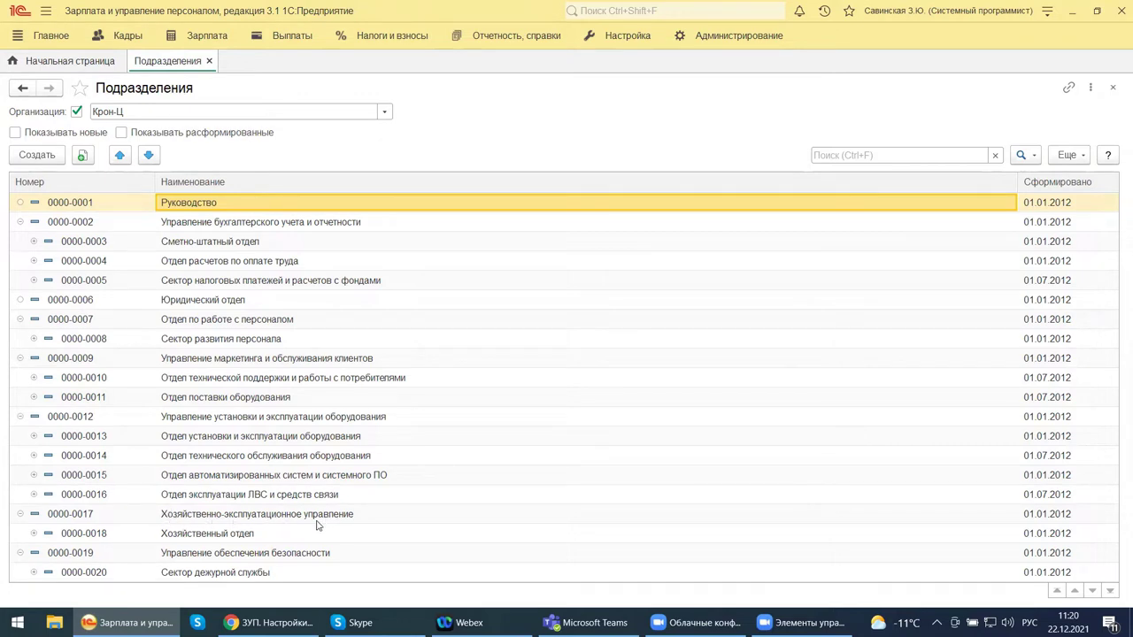
click(201, 515)
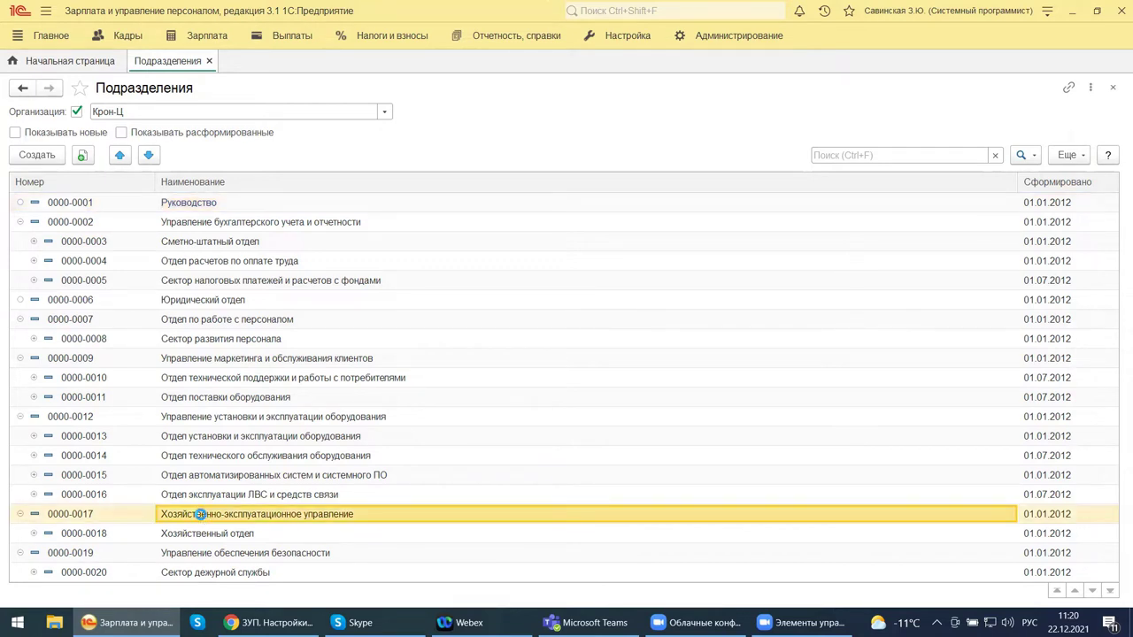
double_click(201, 514)
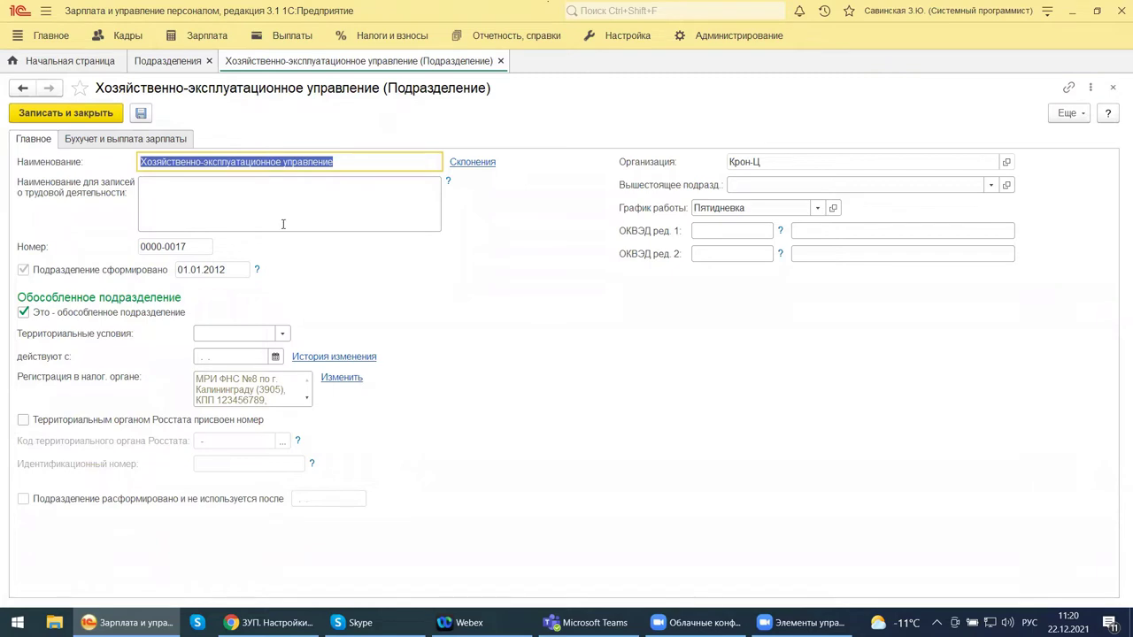
click(257, 271)
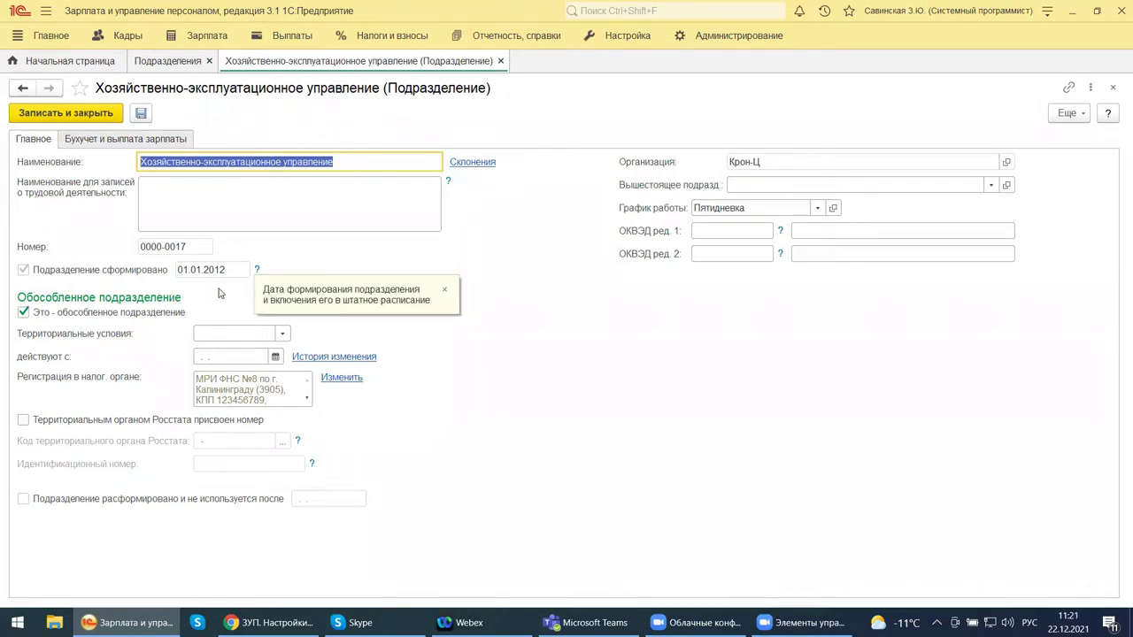
click(444, 289)
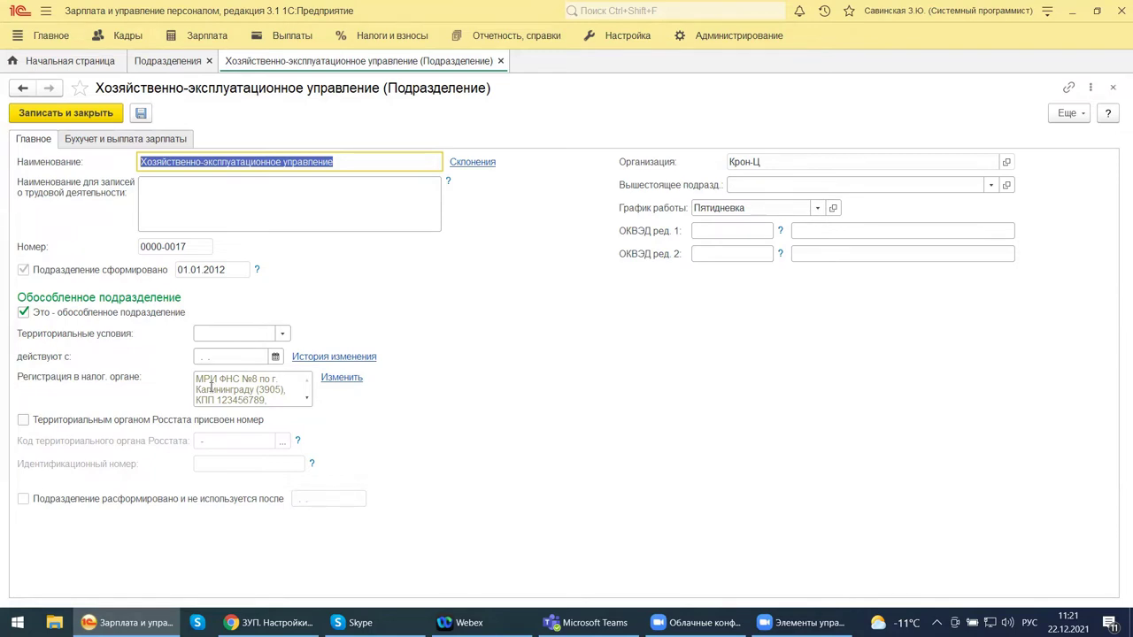
Review the department's tax registration details, including КПП, tax office code and names, ОКТМО, ОКАТО and effective date, and close them without saving
click(346, 379)
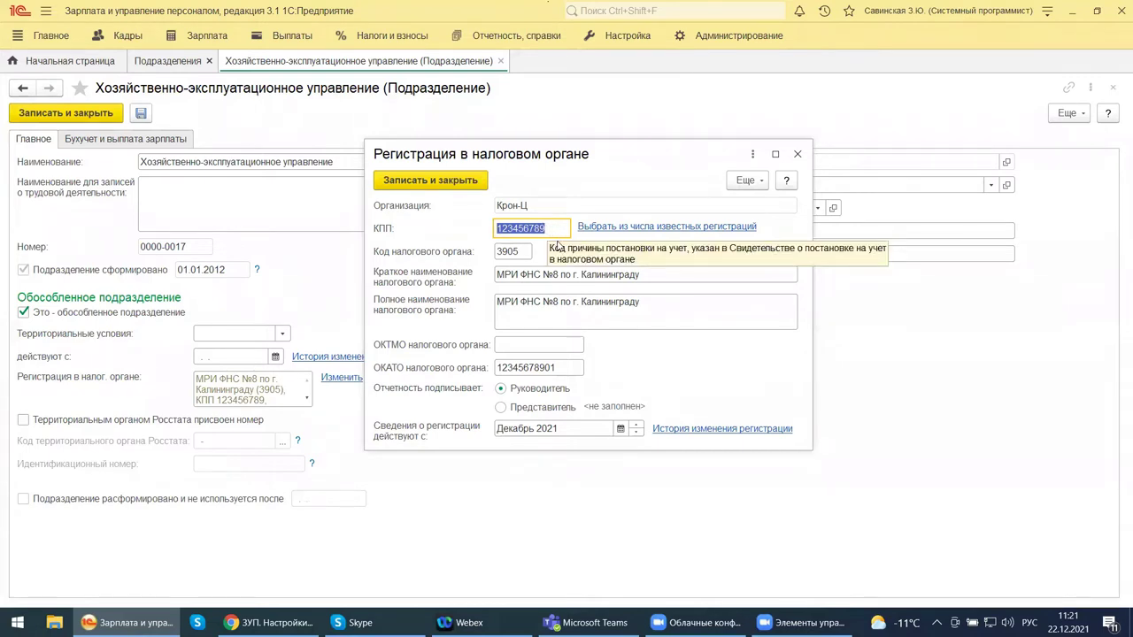
double_click(508, 252)
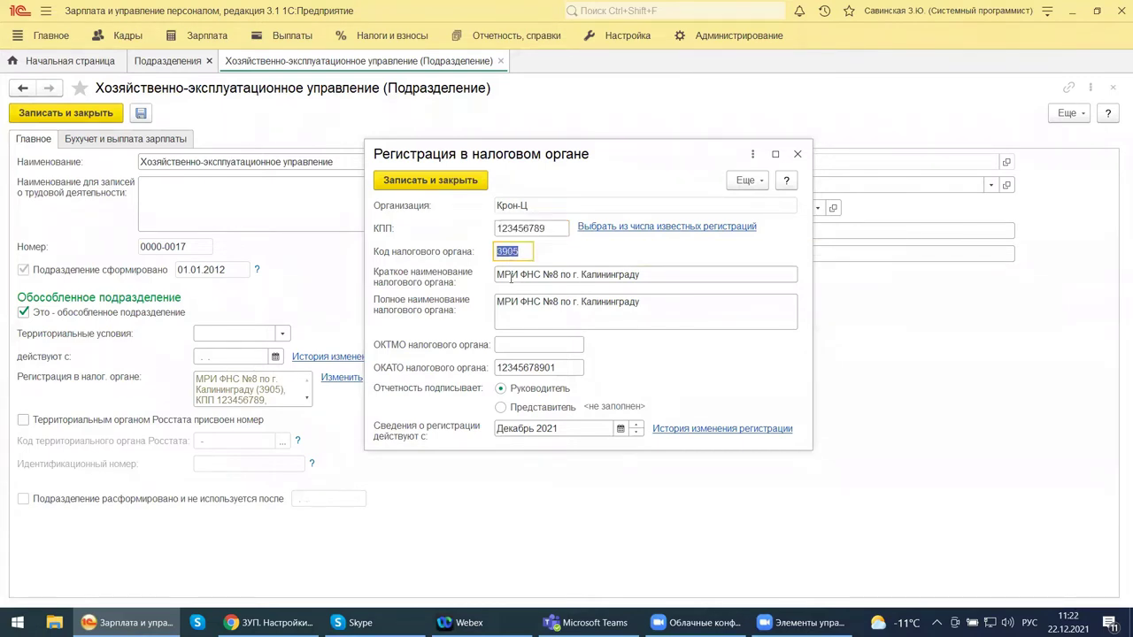
click(746, 181)
click(941, 312)
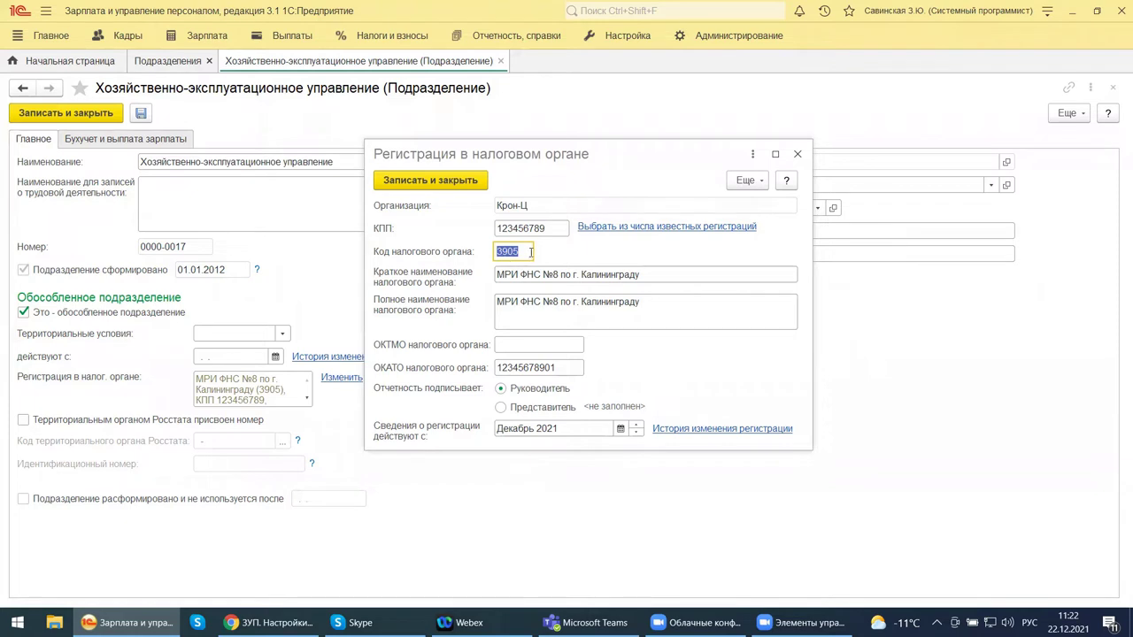
click(660, 277)
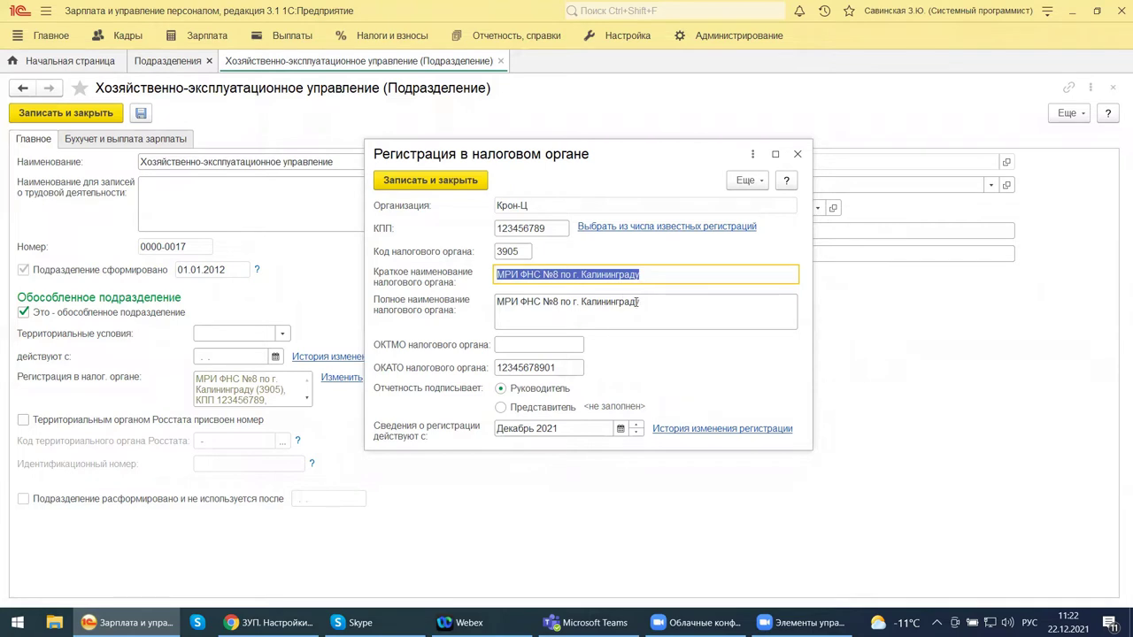
click(521, 303)
drag(646, 304, 493, 293)
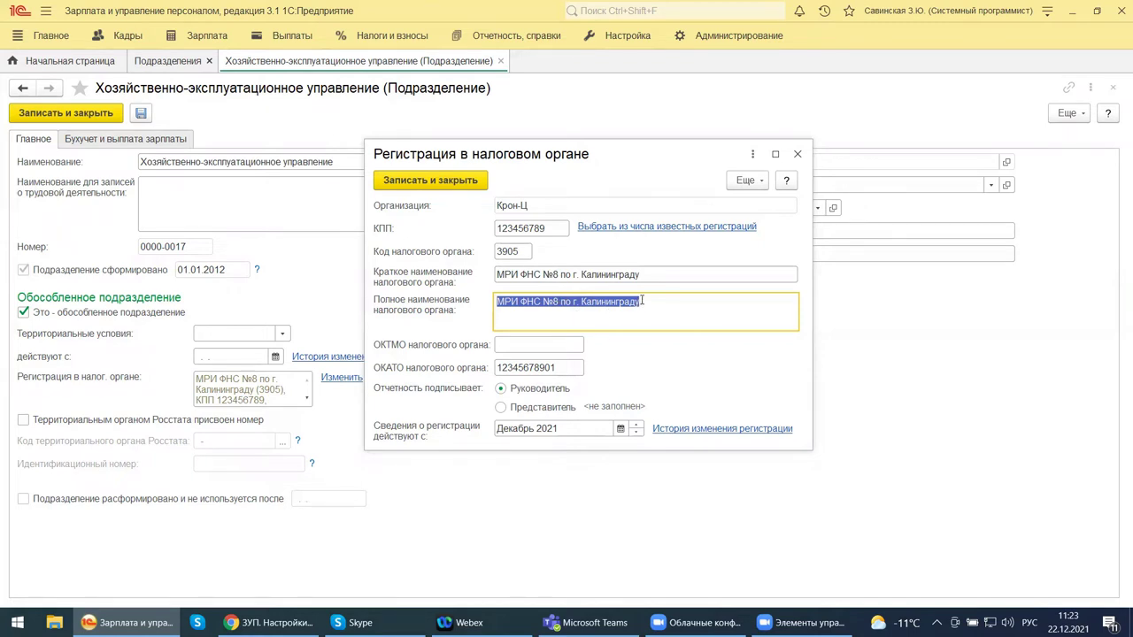
click(562, 370)
click(538, 346)
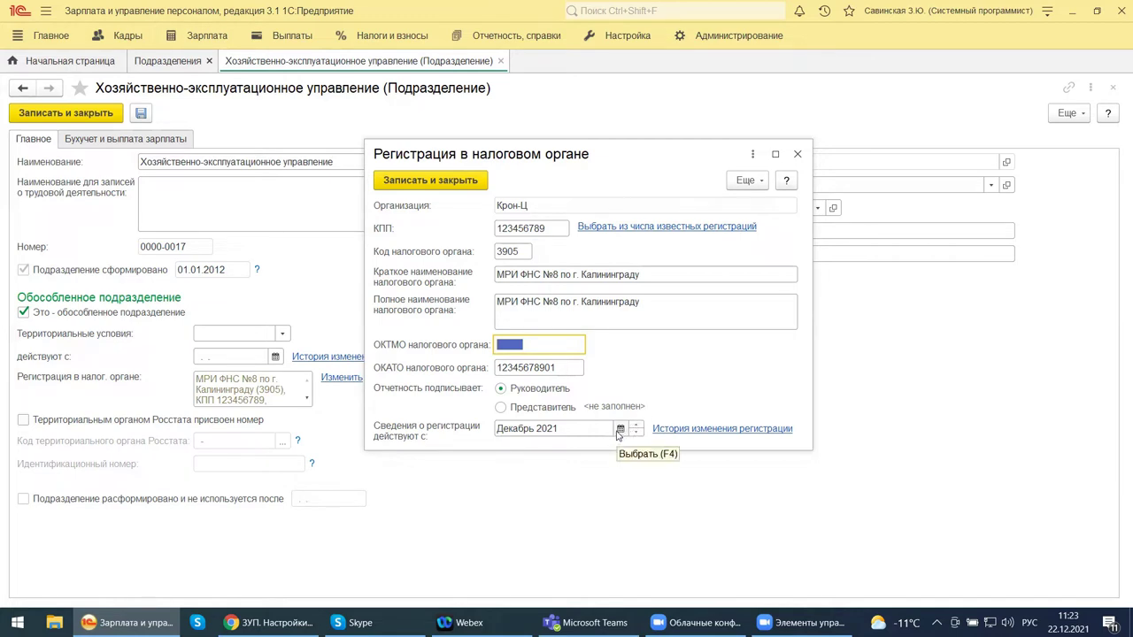
click(578, 426)
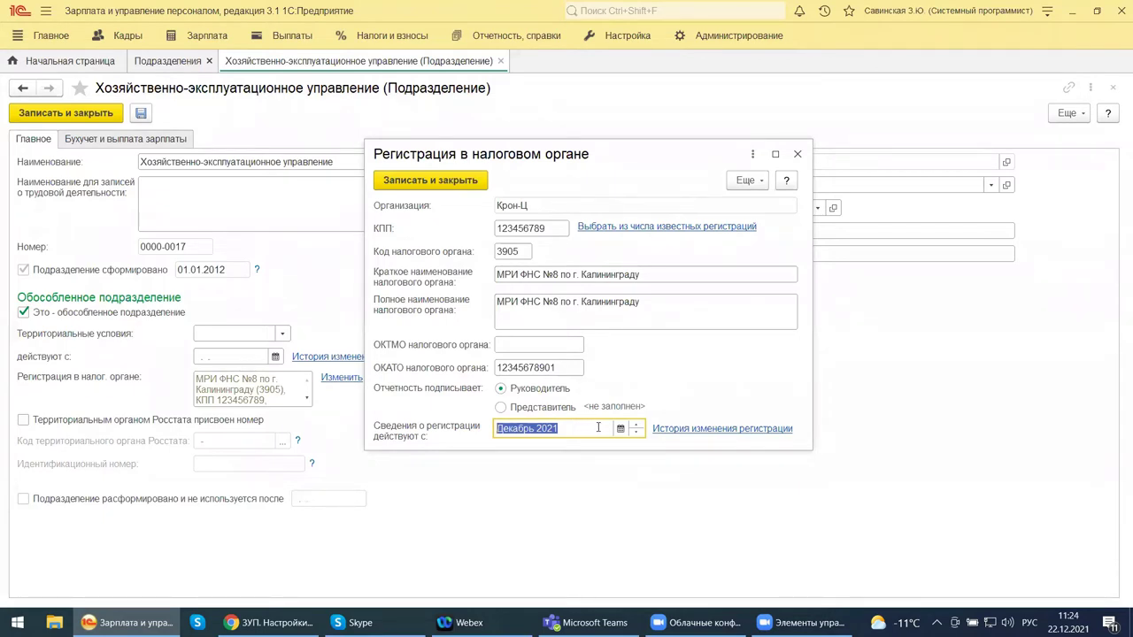
click(798, 154)
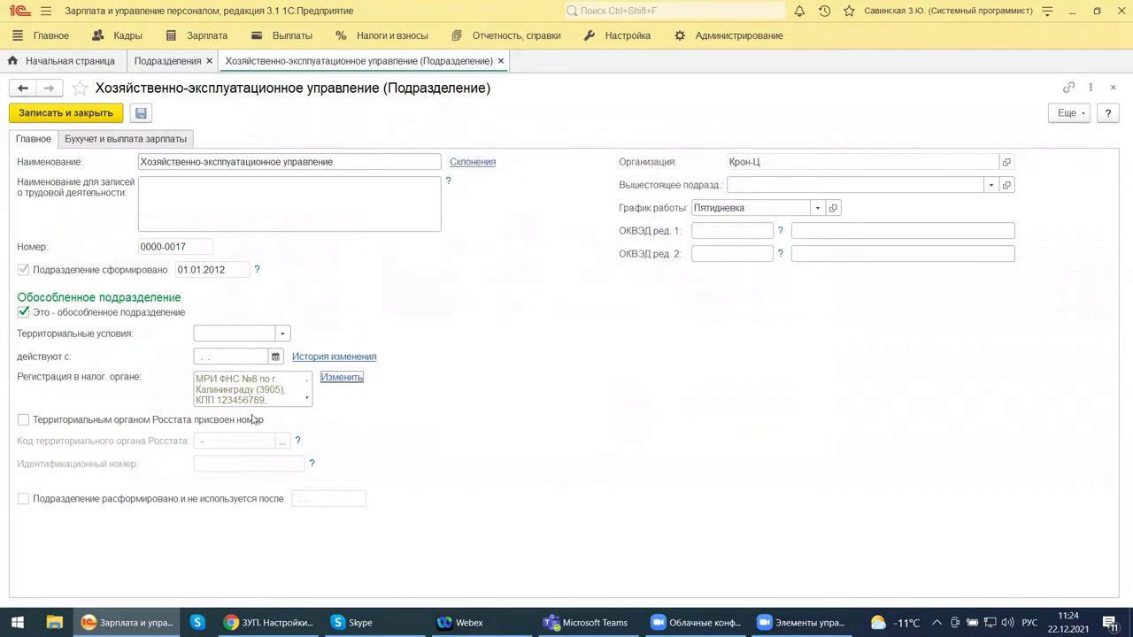
Read the full tax registration summary on the department card through to its end and return to its beginning
click(308, 402)
click(308, 402)
click(308, 402)
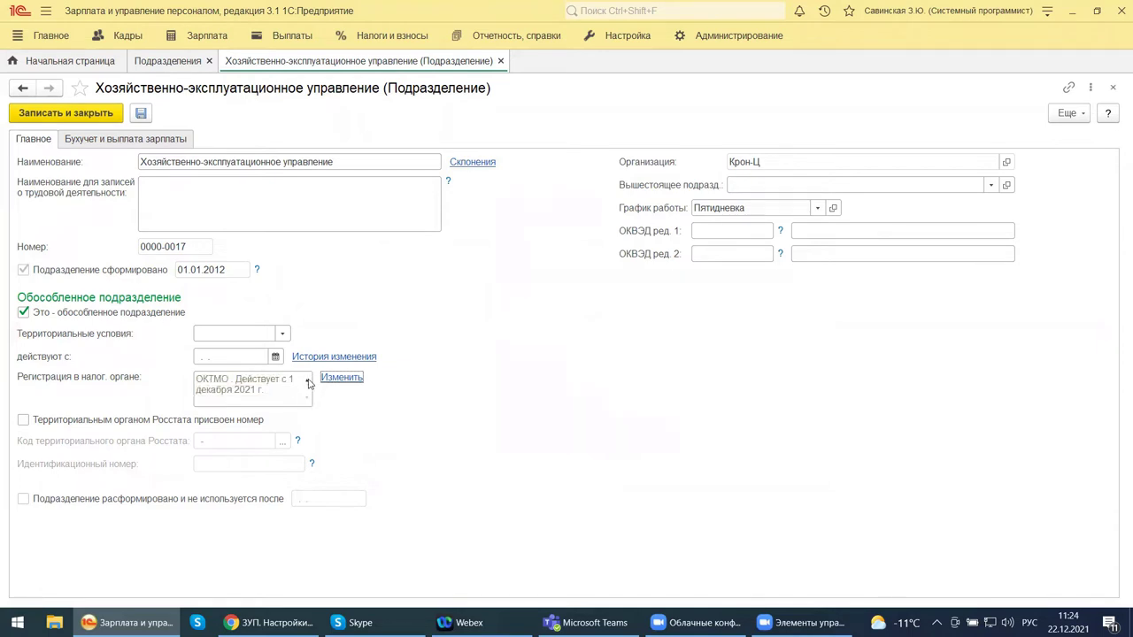
click(308, 384)
click(308, 383)
click(308, 383)
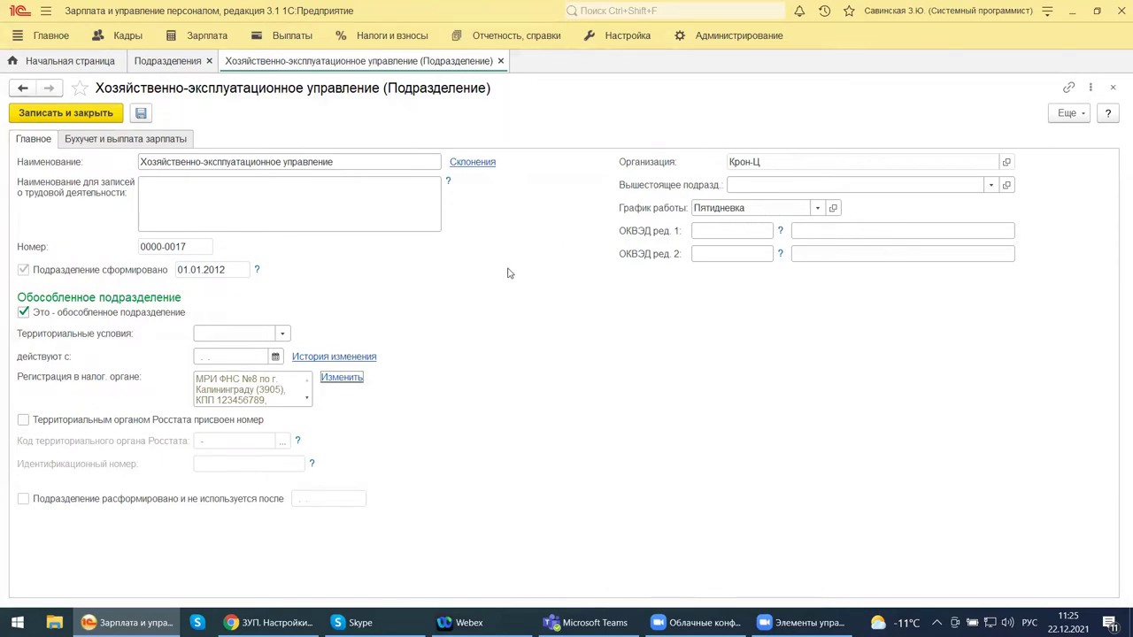
Try the department's payout options Зачислением на карточку, Через кассу and Через раздатчика, restore Как всей организации and return to the main details
click(154, 141)
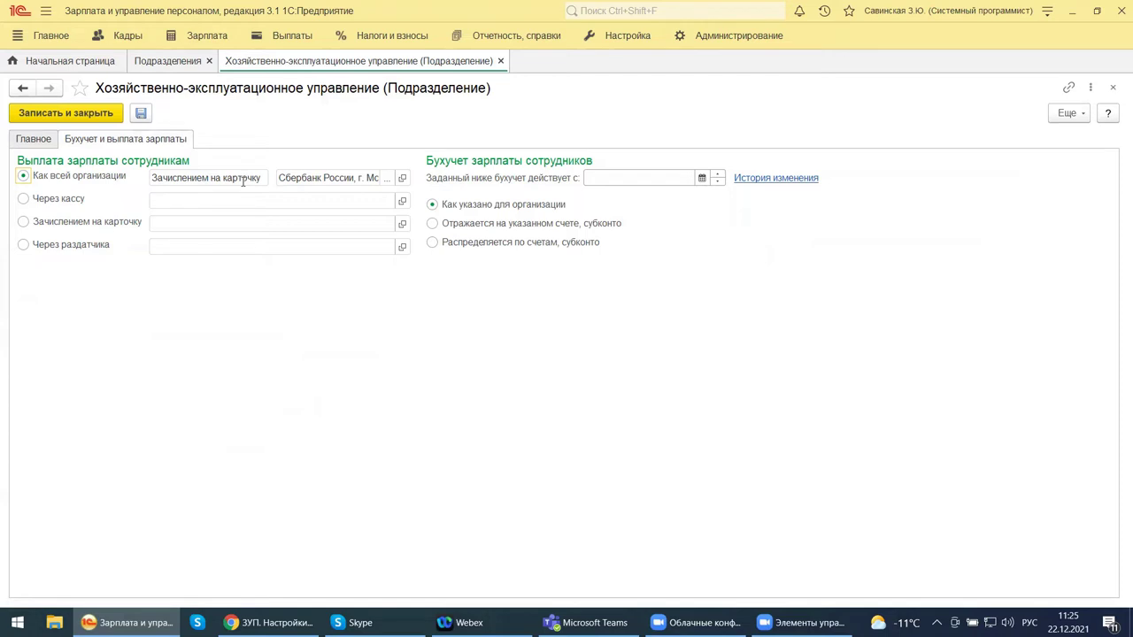
click(24, 223)
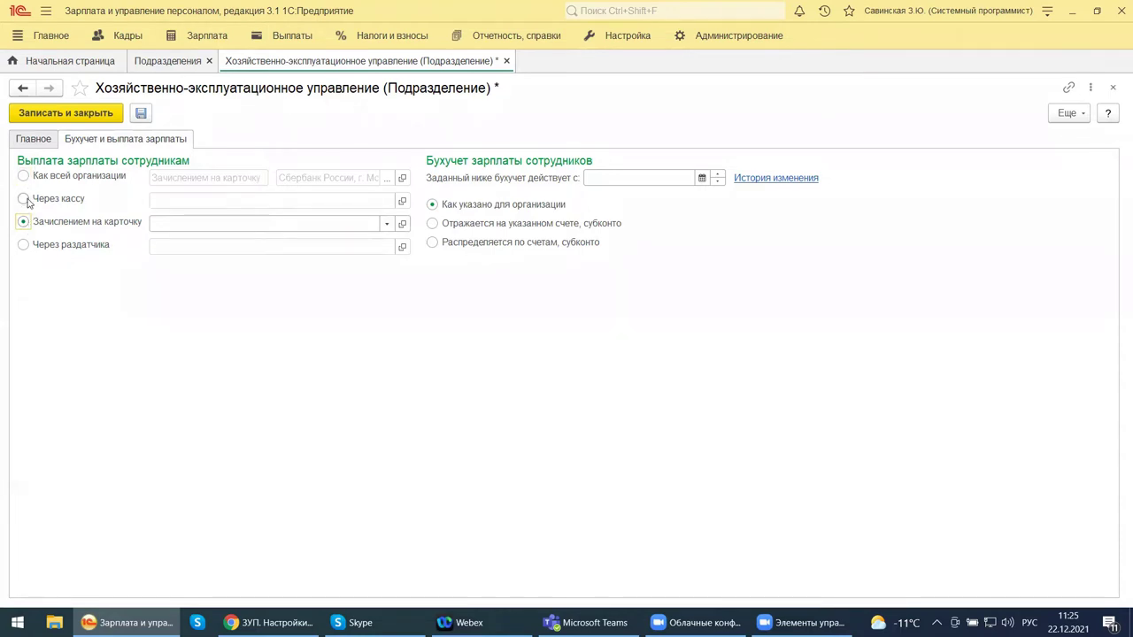
click(24, 200)
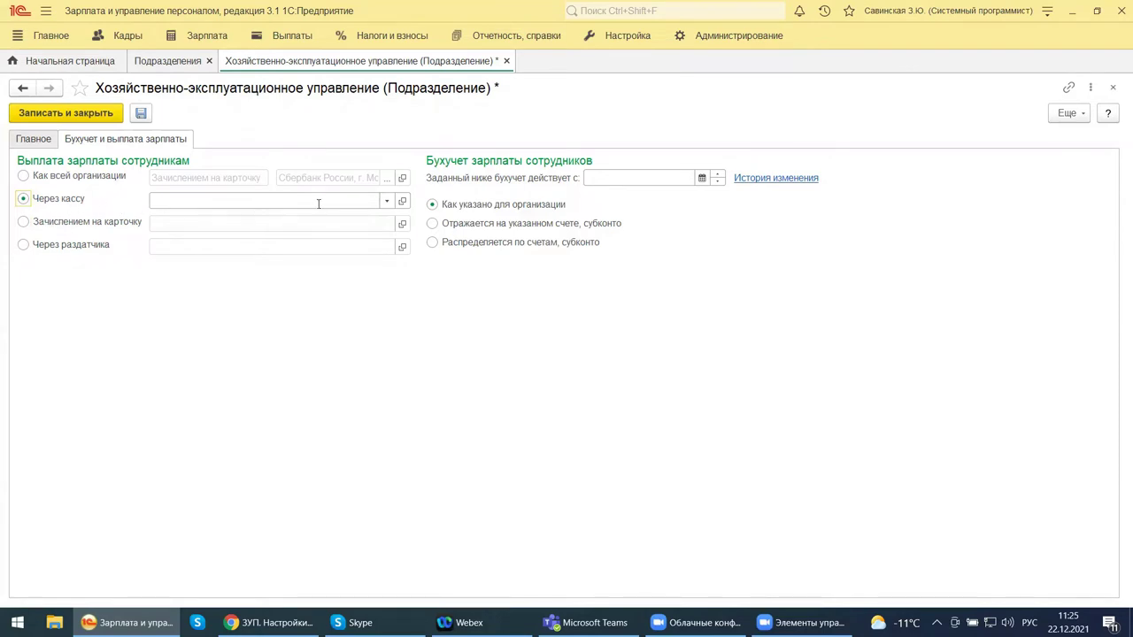
click(24, 246)
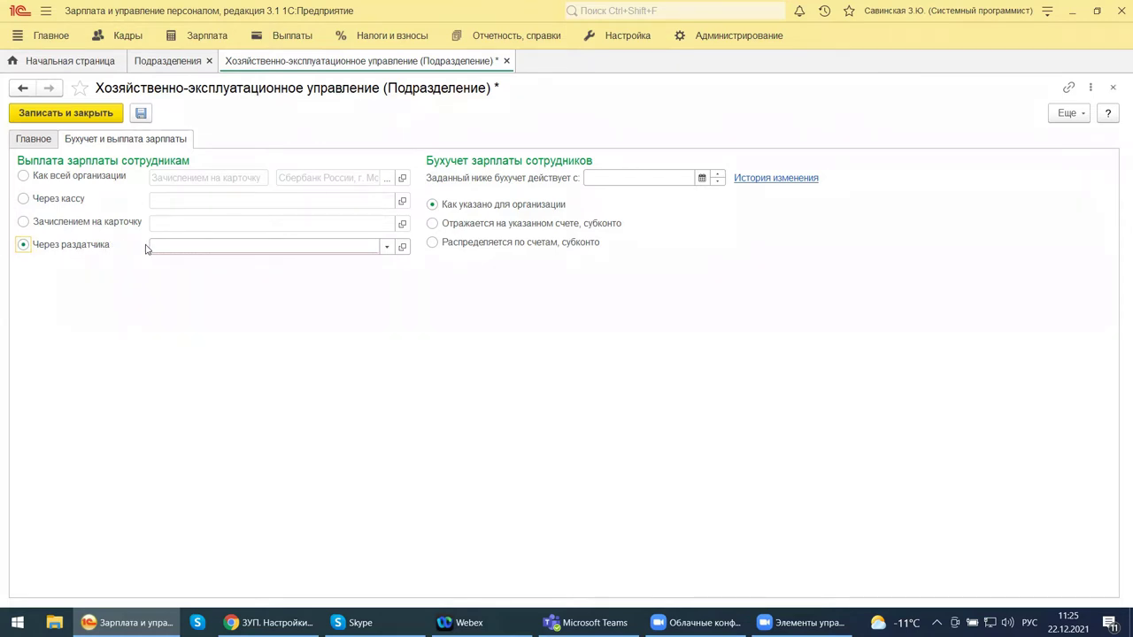
click(24, 177)
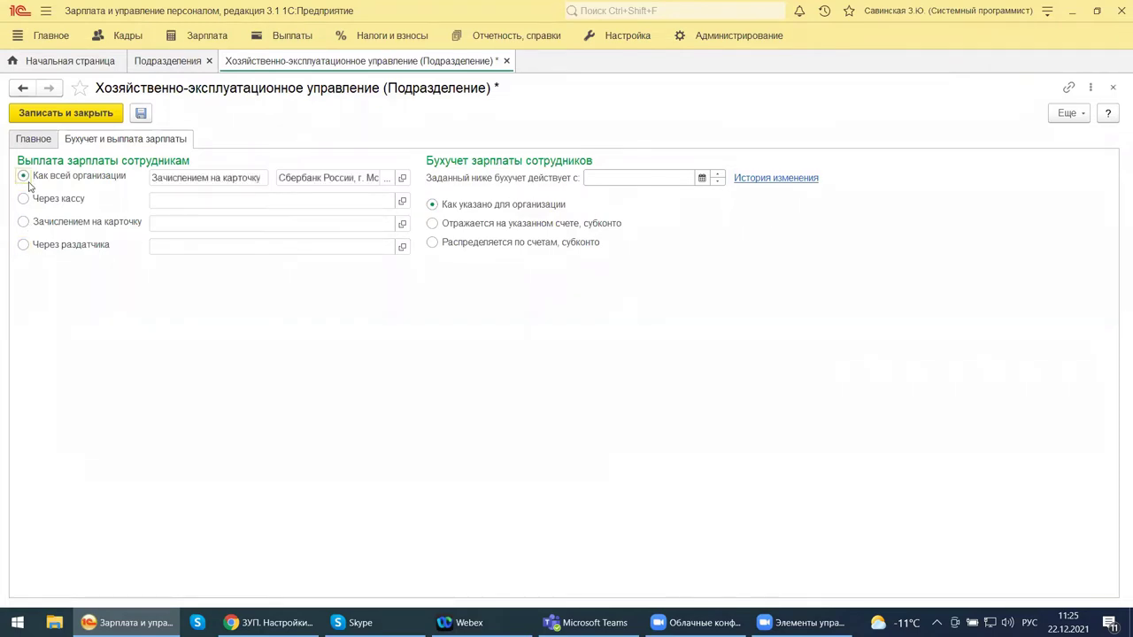
click(623, 174)
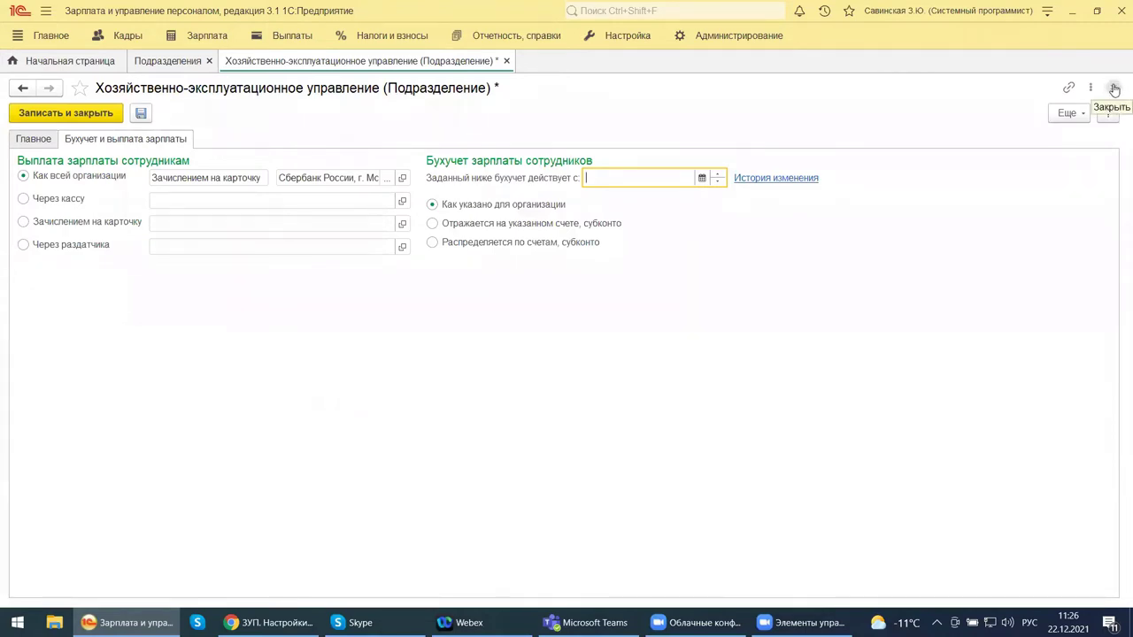
click(39, 142)
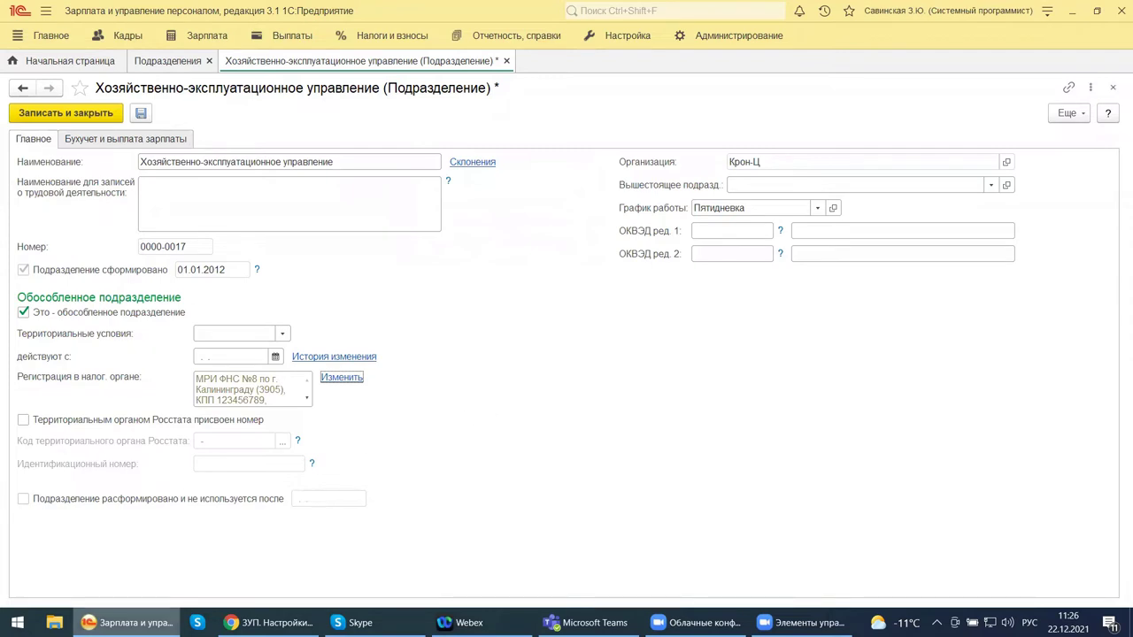
Switch to the PowerPoint presentation in the browser and look through slides 9 to 11, going back to slide 9
click(270, 623)
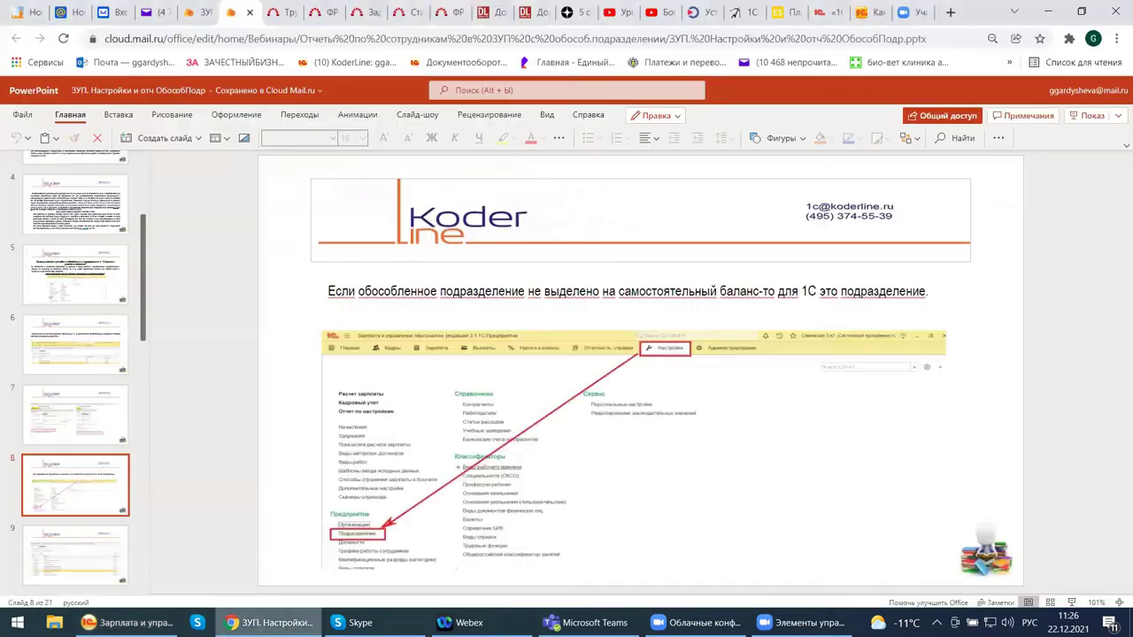
click(64, 560)
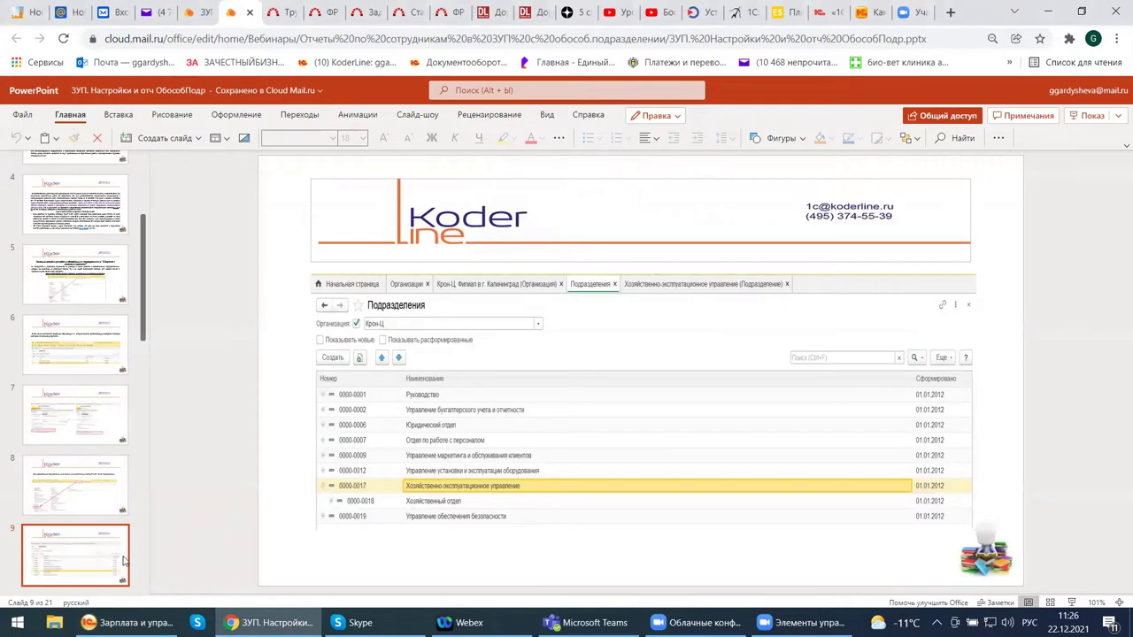
drag(145, 295, 141, 395)
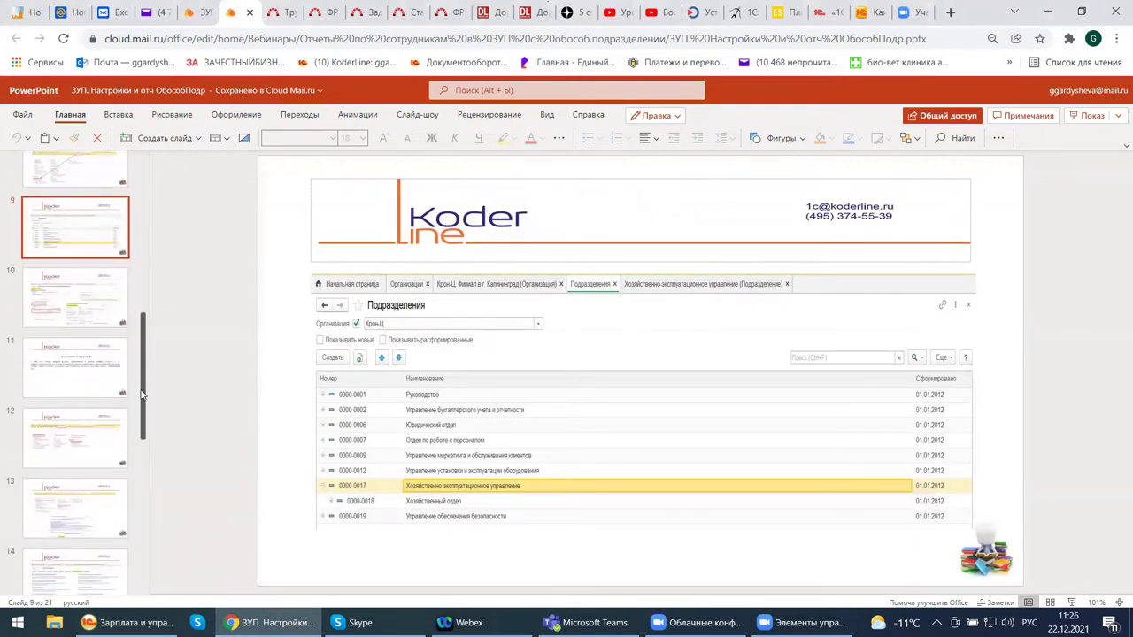
click(68, 303)
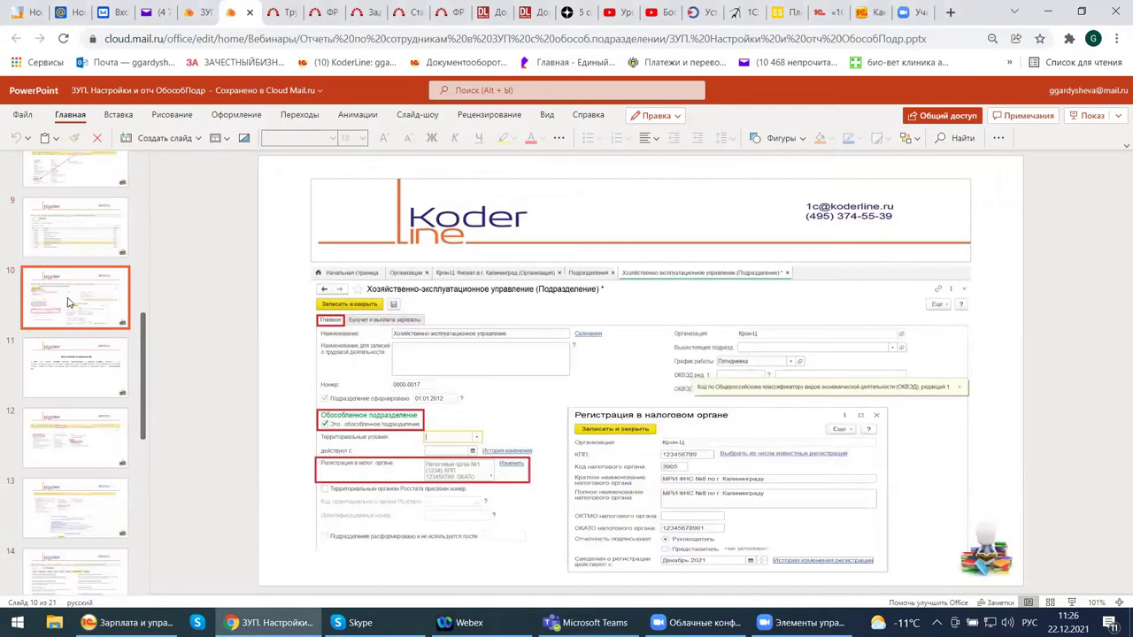
click(46, 370)
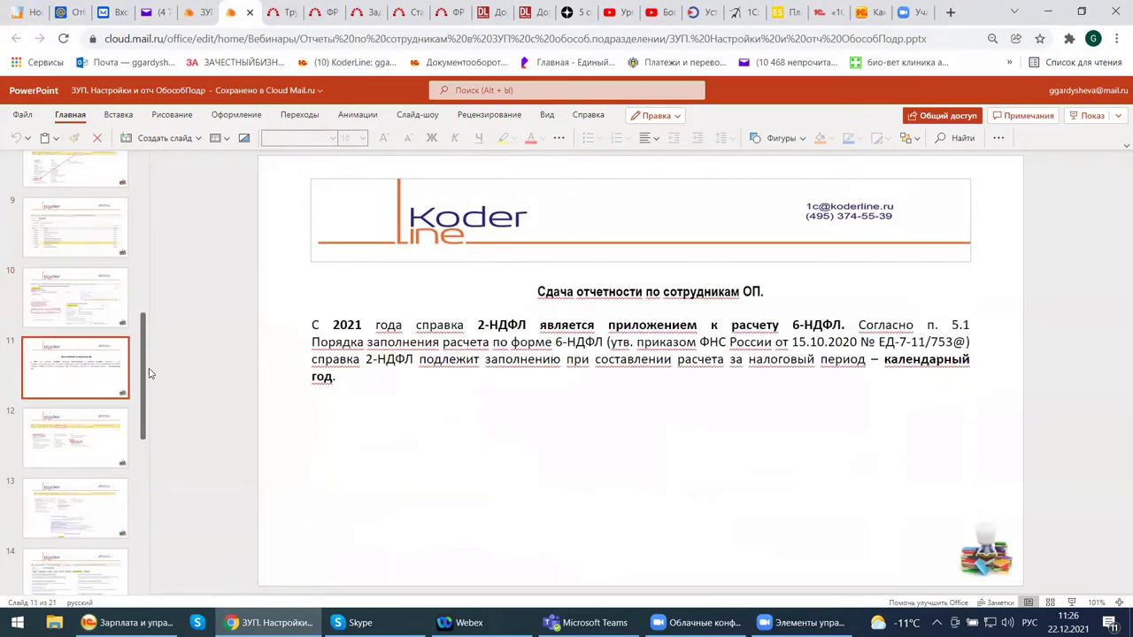
click(105, 222)
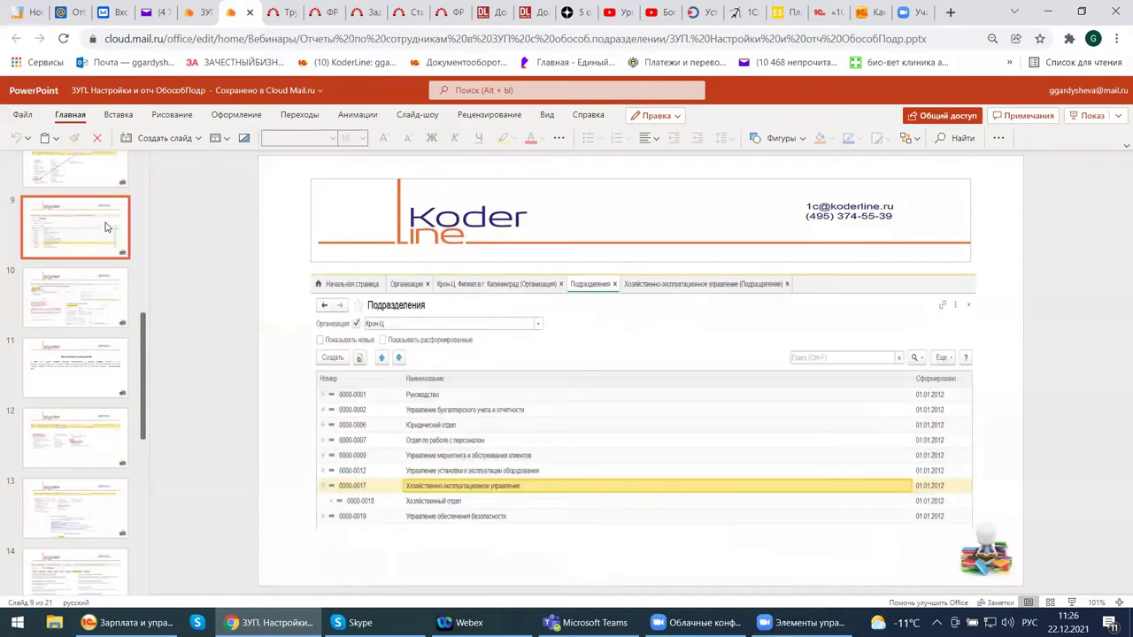